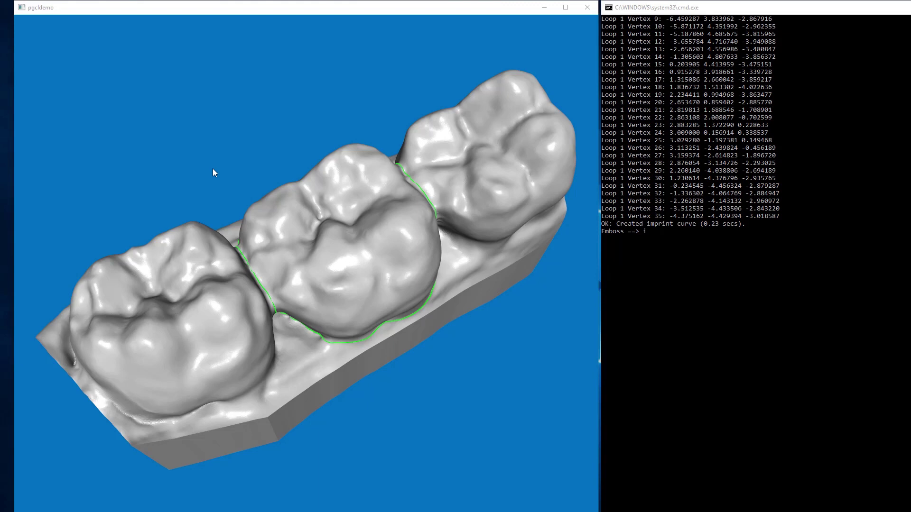
Step: Generate red offset curves from the green imprint curve with ocqm 0.1 25
drag(236, 209, 237, 194)
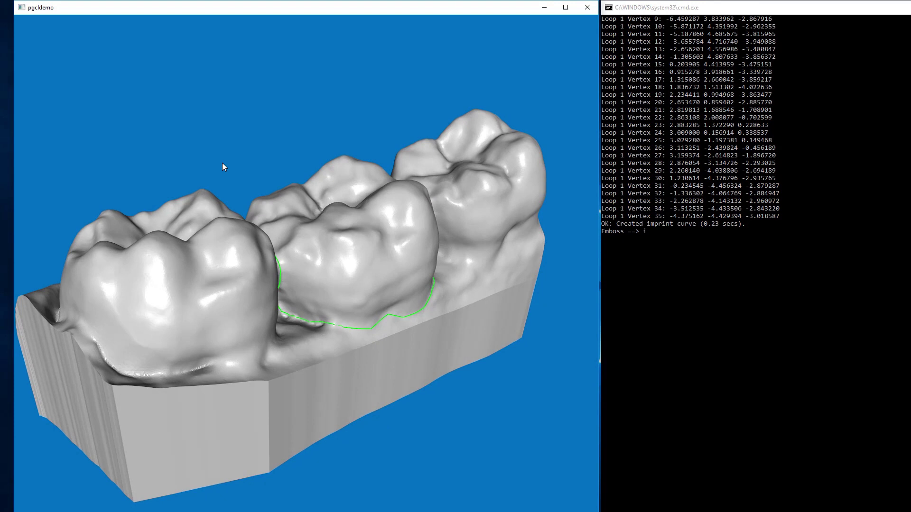
drag(222, 163, 223, 169)
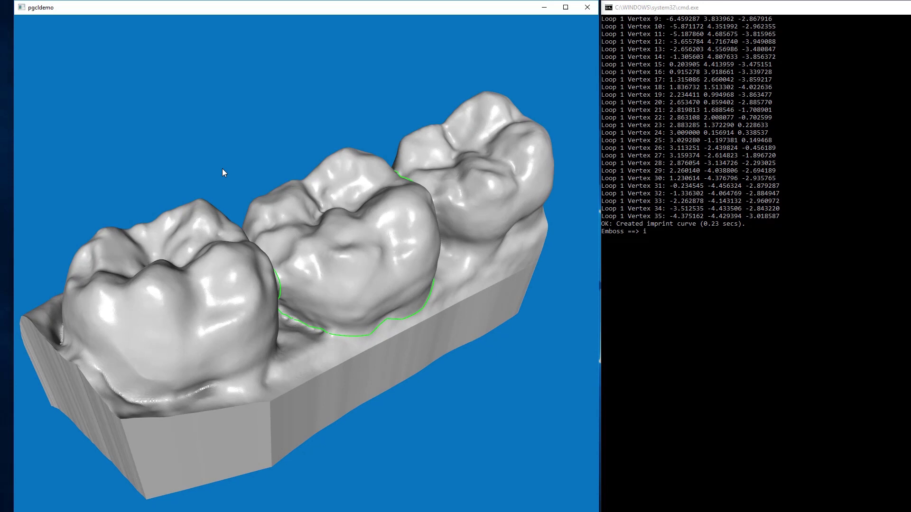
drag(222, 169, 223, 171)
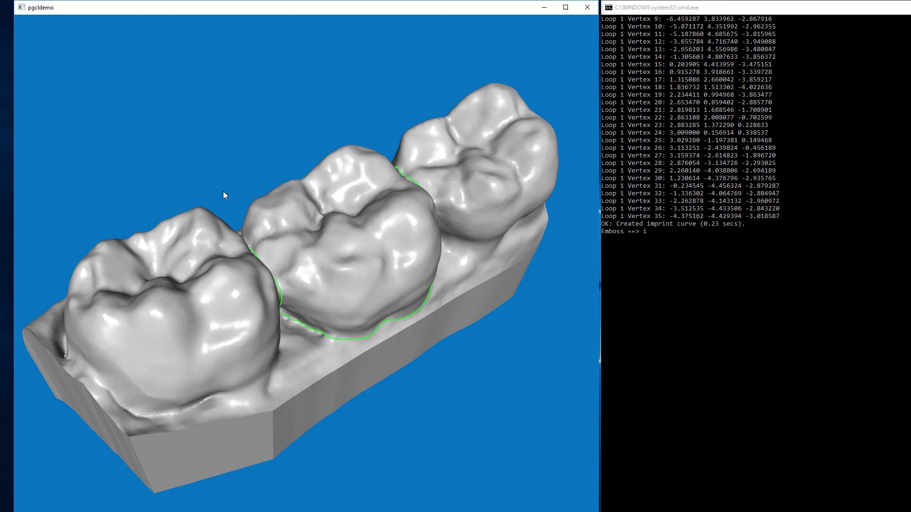
mouse_move(224, 198)
mouse_down()
mouse_move(227, 208)
mouse_move(226, 198)
mouse_up()
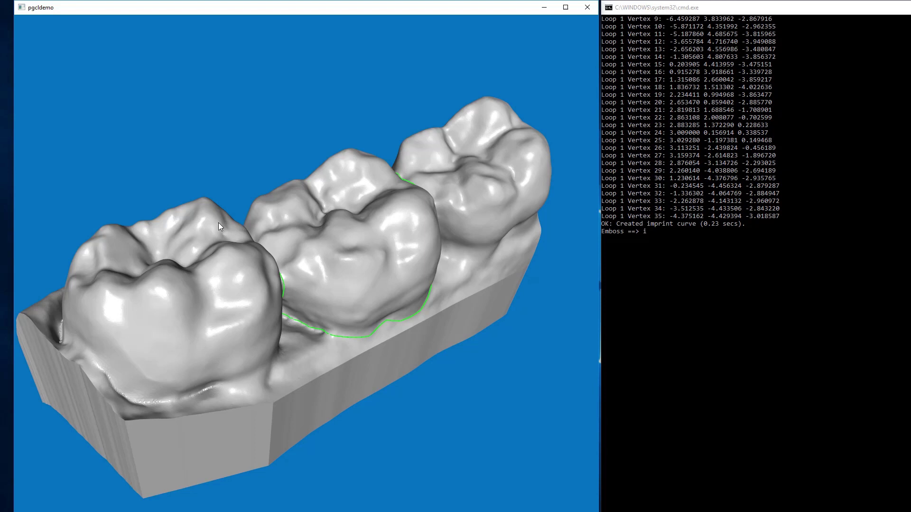
mouse_move(210, 221)
mouse_down()
mouse_move(215, 251)
mouse_move(203, 272)
mouse_up()
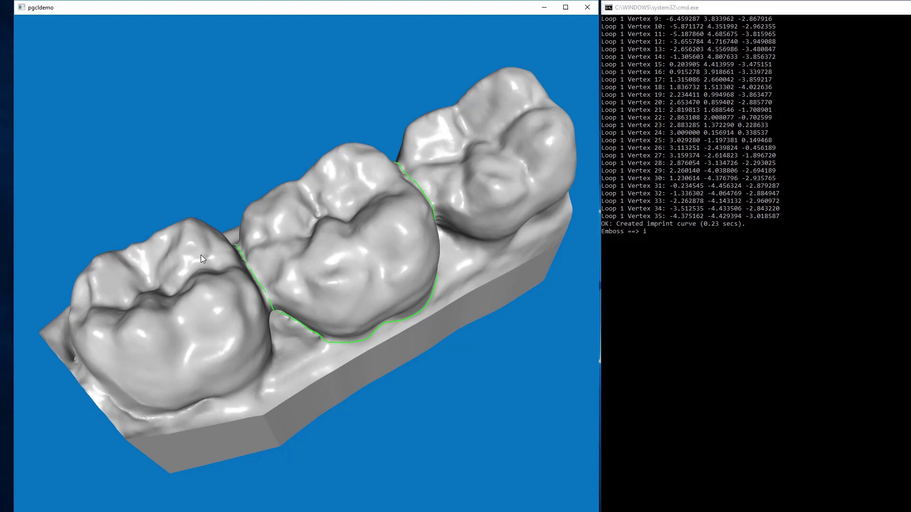
middle_drag(204, 275, 207, 269)
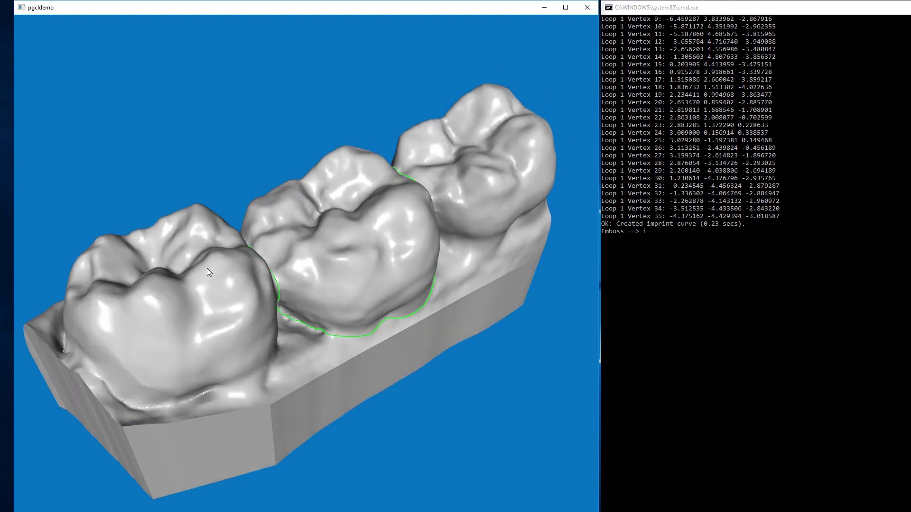
key(o)
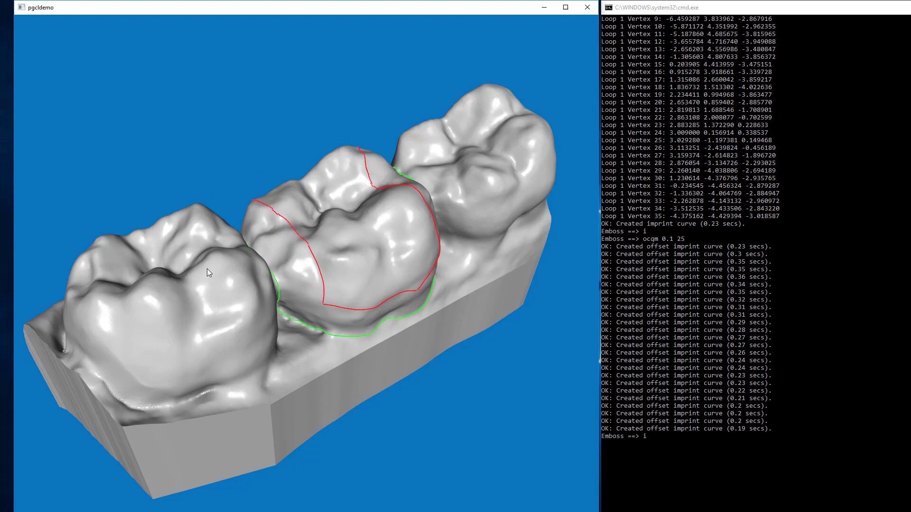
middle_drag(217, 255, 215, 262)
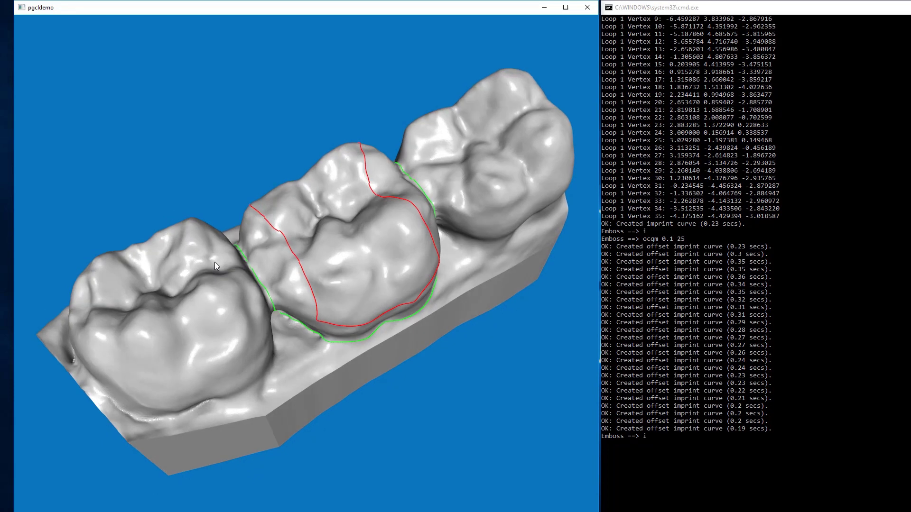
Step: Regenerate finer offset curves across the middle tooth's top with ocqm 0.05 50
key(Return)
text(ocqm 0.05 50)
key(Return)
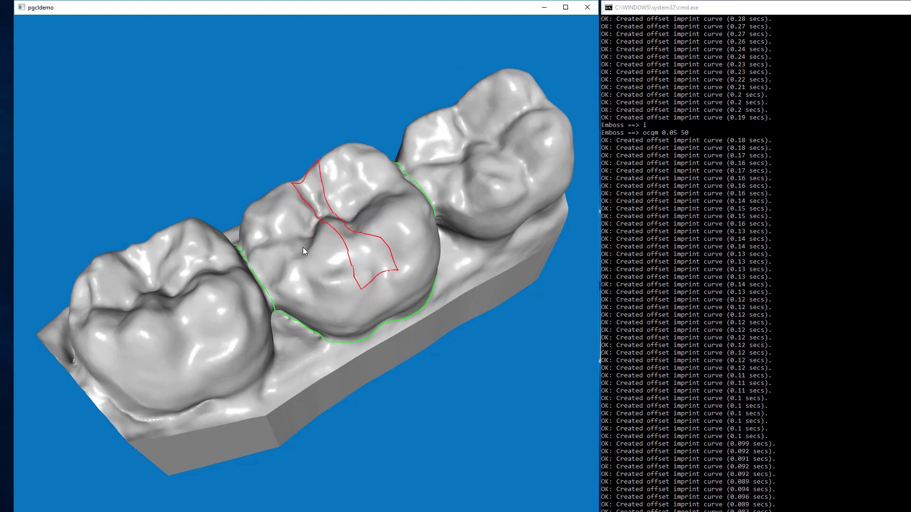
mouse_move(302, 246)
middle_down()
mouse_move(298, 263)
mouse_move(300, 245)
middle_up()
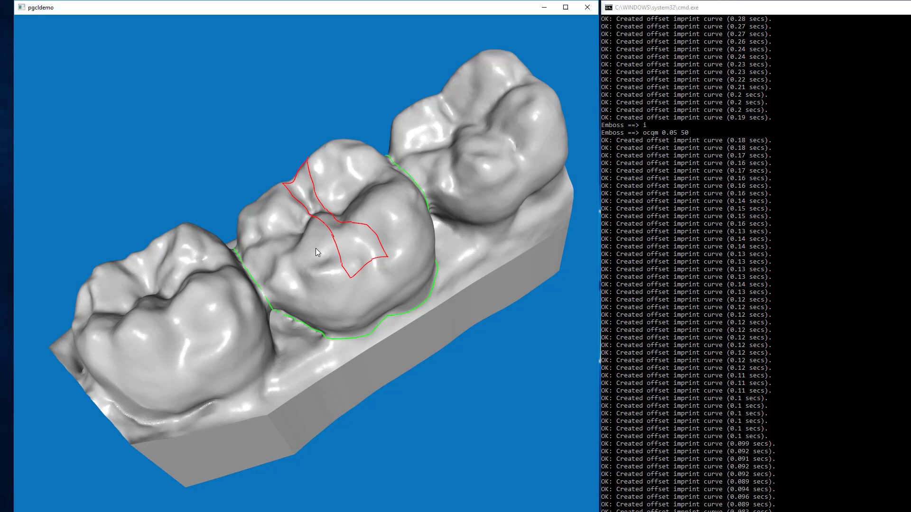
Step: Rerun the offsets with ocqm -0.05 50 so the red curve hugs the green outline
key(i)
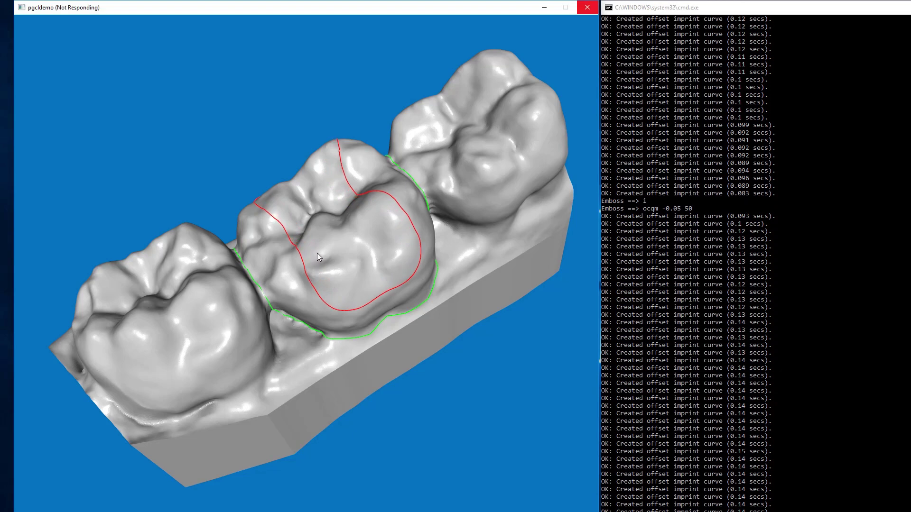
drag(317, 253, 317, 260)
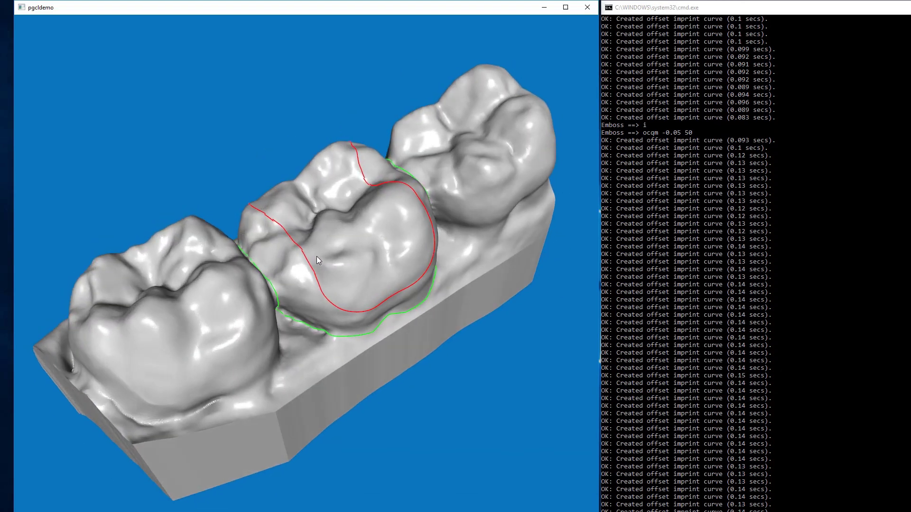
key(i)
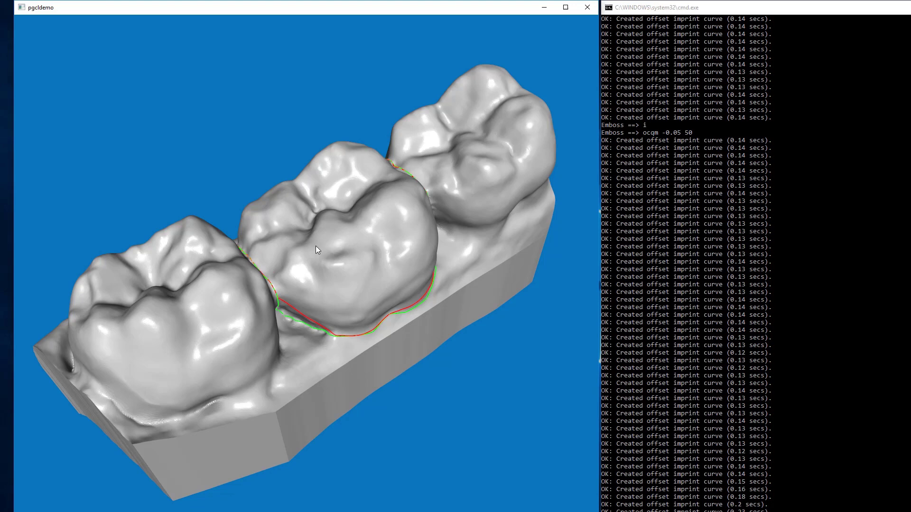
drag(315, 255, 305, 249)
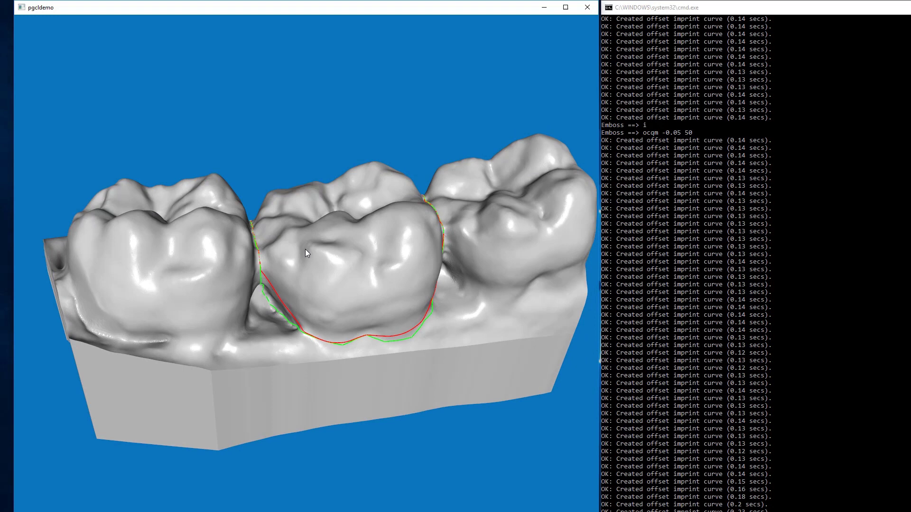
Step: Tilt the model to compare the red offset curve against the green base outline
drag(304, 250, 301, 258)
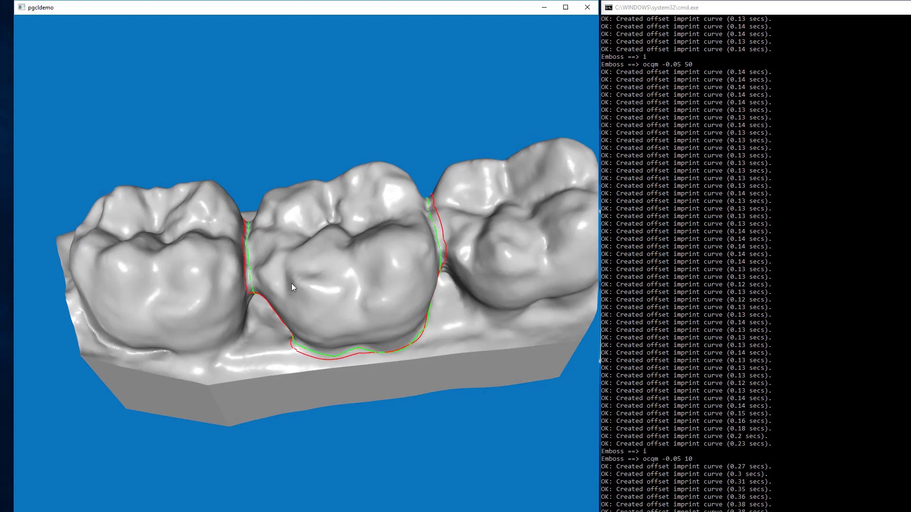
mouse_move(291, 284)
mouse_down()
mouse_move(287, 263)
mouse_move(306, 312)
mouse_move(294, 270)
mouse_up()
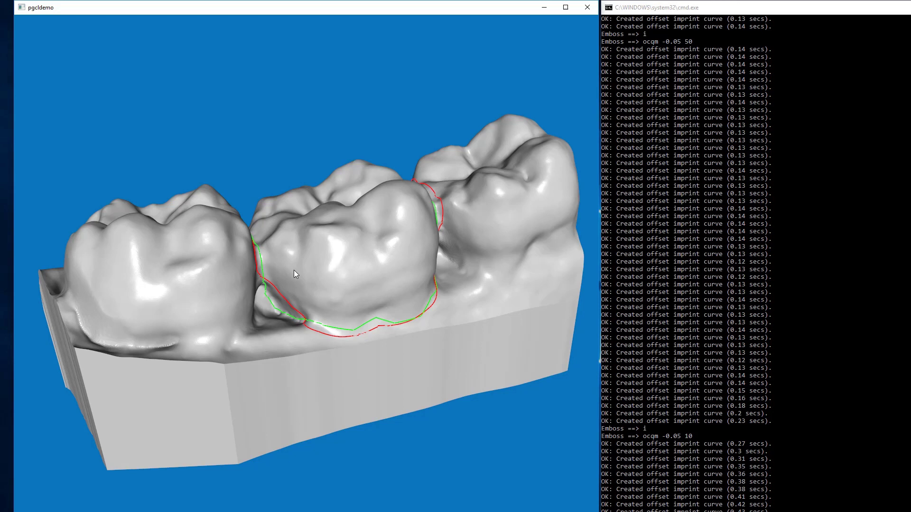
drag(305, 256, 306, 262)
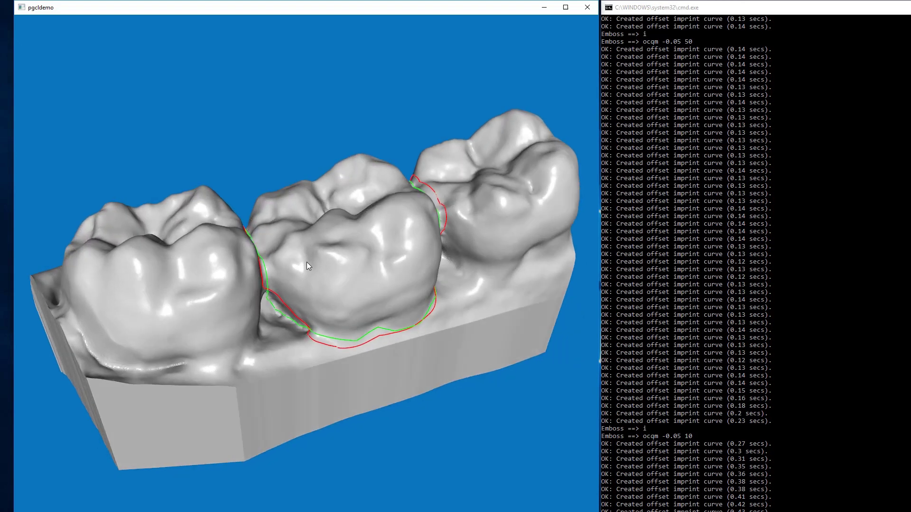